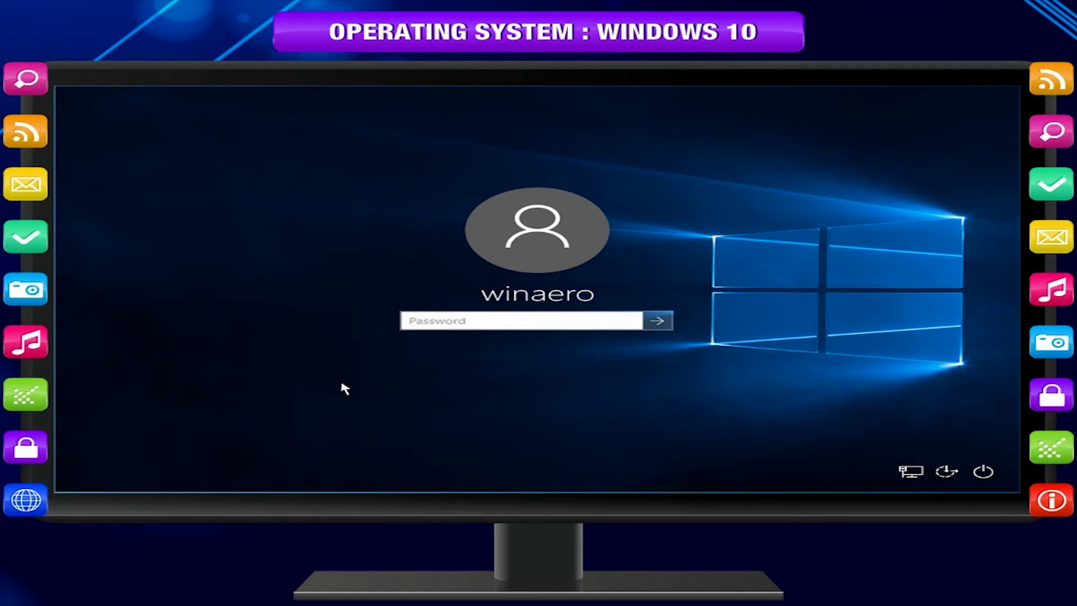
Sign in to Windows 10 by entering the account password
{"action": "left_click", "coordinate": [522, 321]}
{"action": "type", "text": "******"}
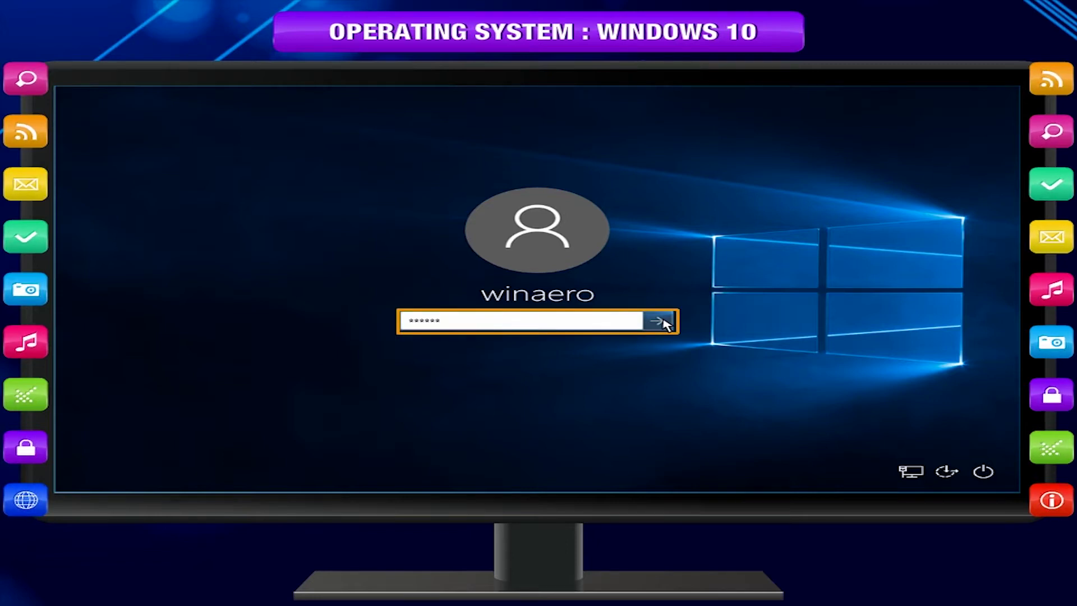
{"action": "left_click", "coordinate": [665, 323]}
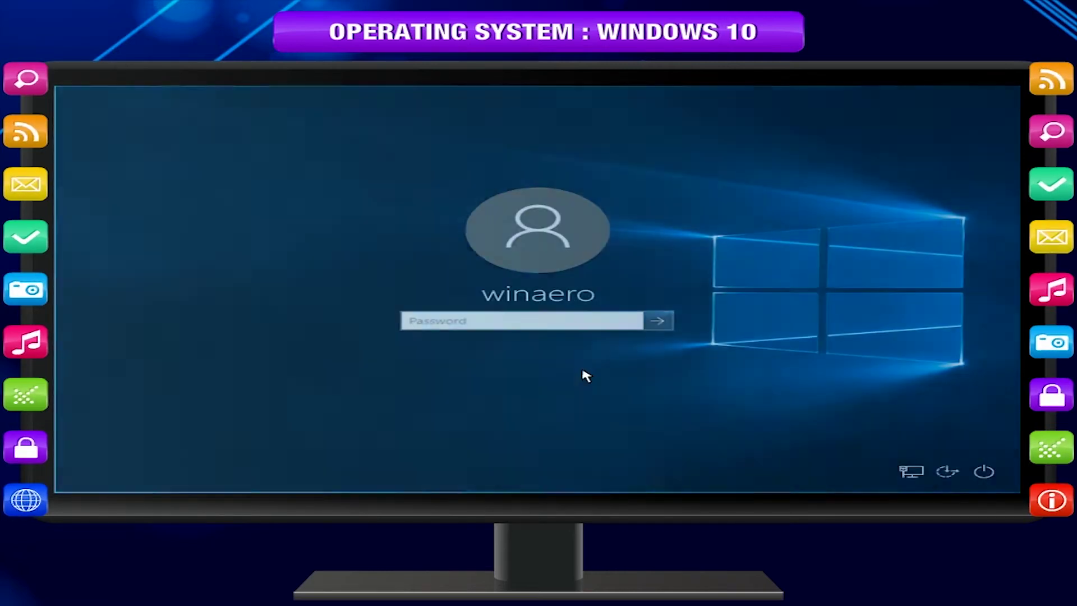
Sign in with the account password and open the Start menu
{"action": "type", "text": "******"}
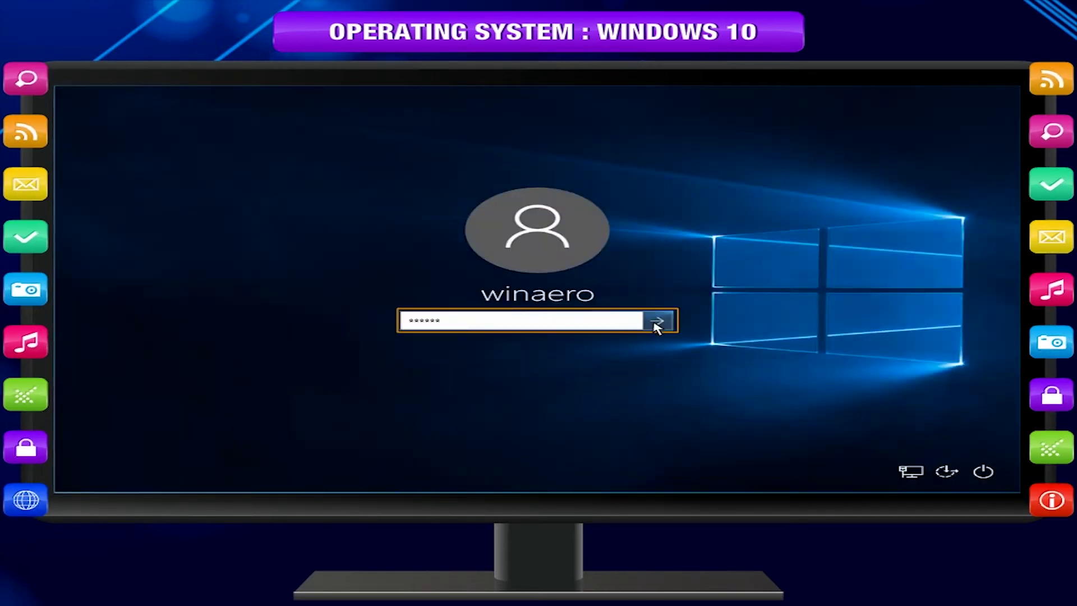
{"action": "left_click", "coordinate": [655, 322]}
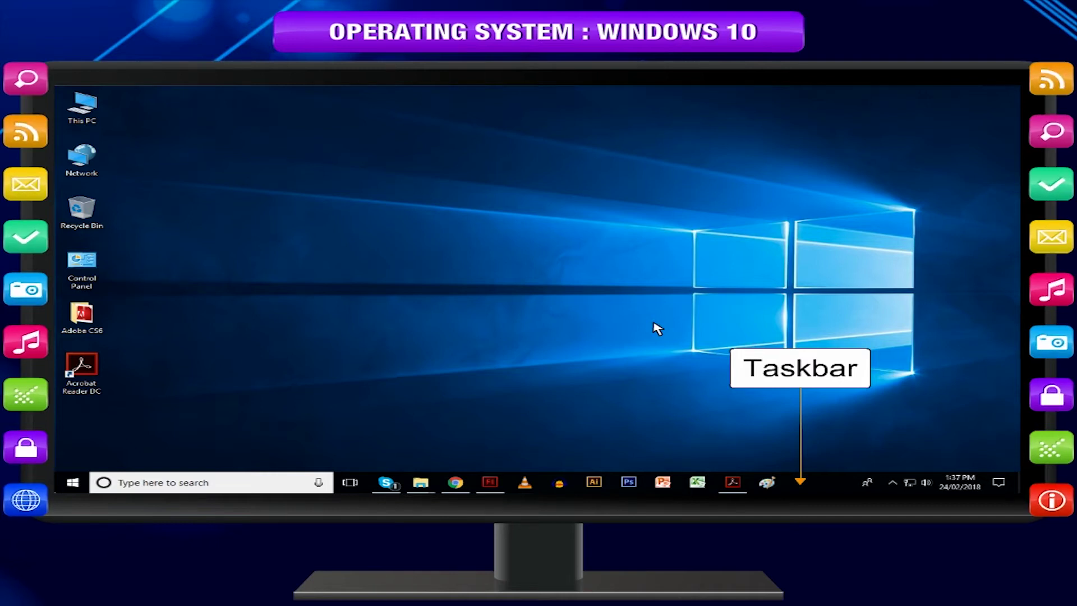
{"action": "left_click", "coordinate": [72, 483]}
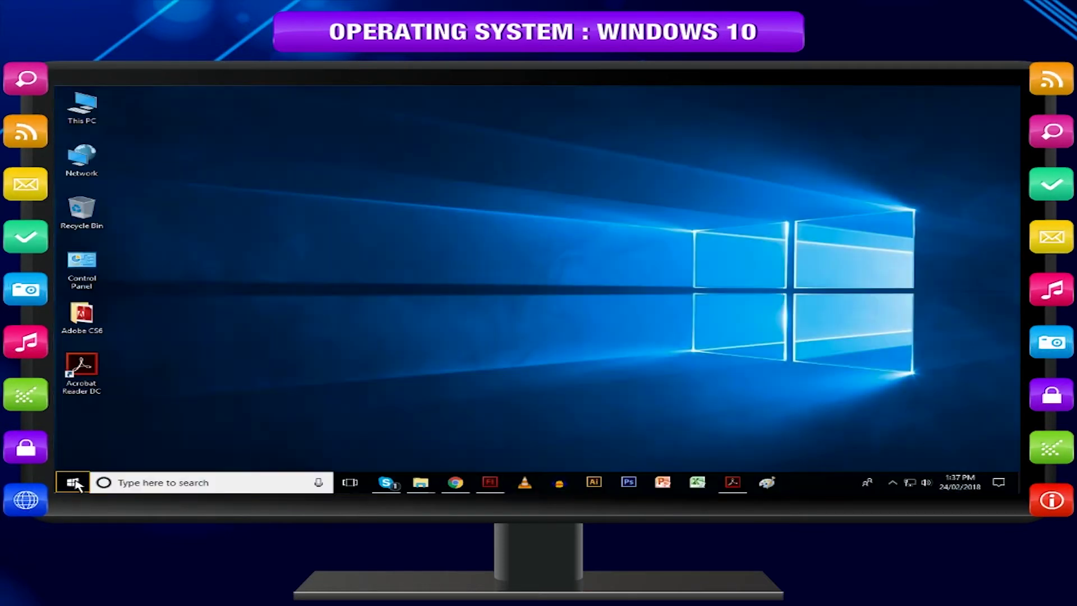
Open the Start menu from the Start button at the left of the taskbar
{"action": "left_click", "coordinate": [73, 483]}
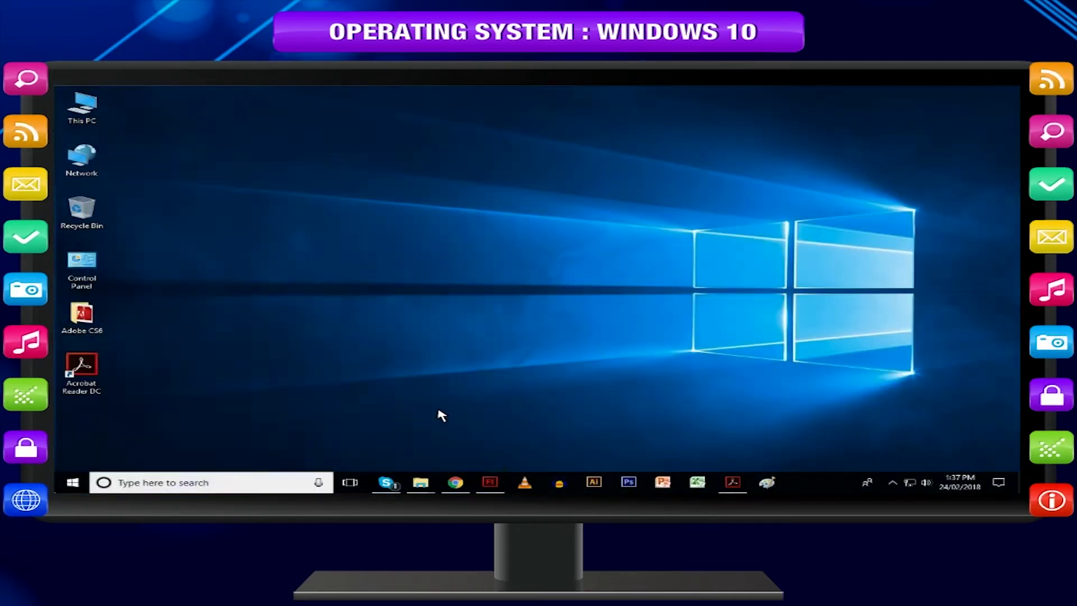
Launch Calendar from its tile in the Start menu
{"action": "left_click", "coordinate": [73, 483]}
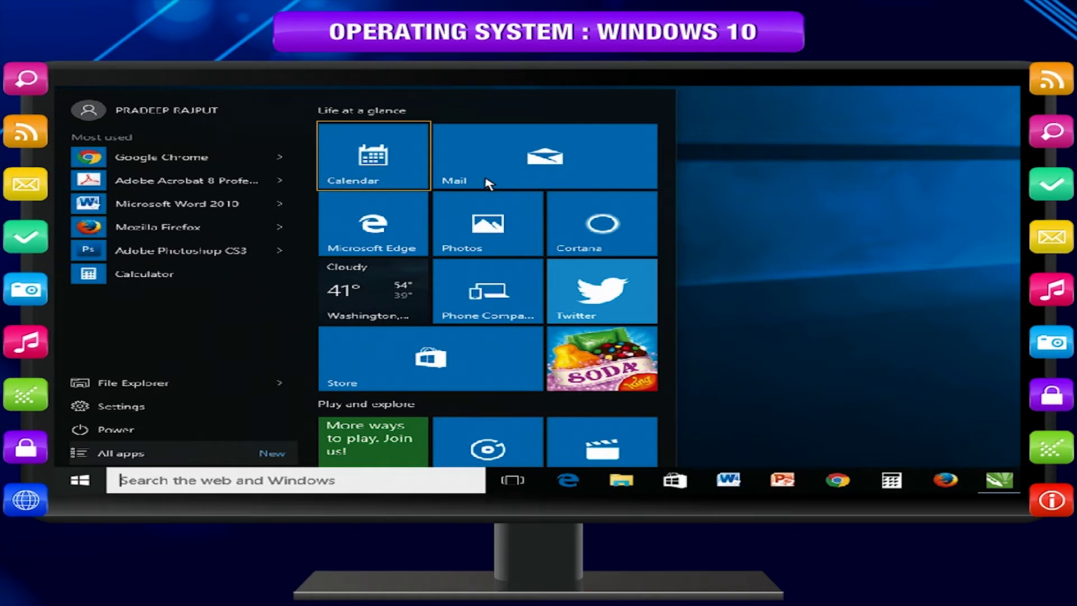
{"action": "left_click", "coordinate": [404, 183]}
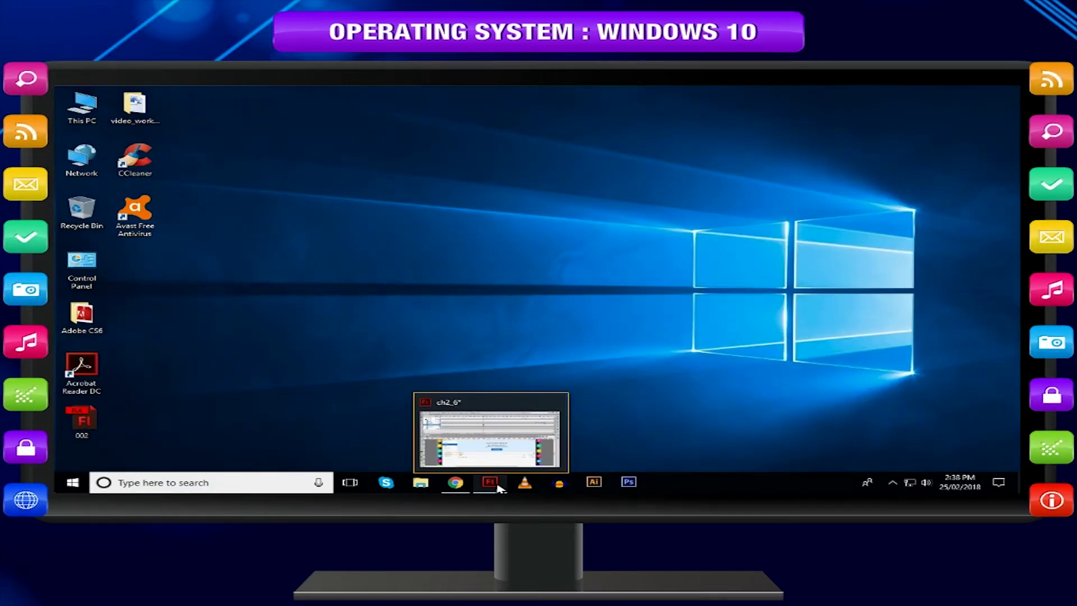
Switch to the Flash ch2_6 document window from its taskbar preview
{"action": "left_click", "coordinate": [498, 488]}
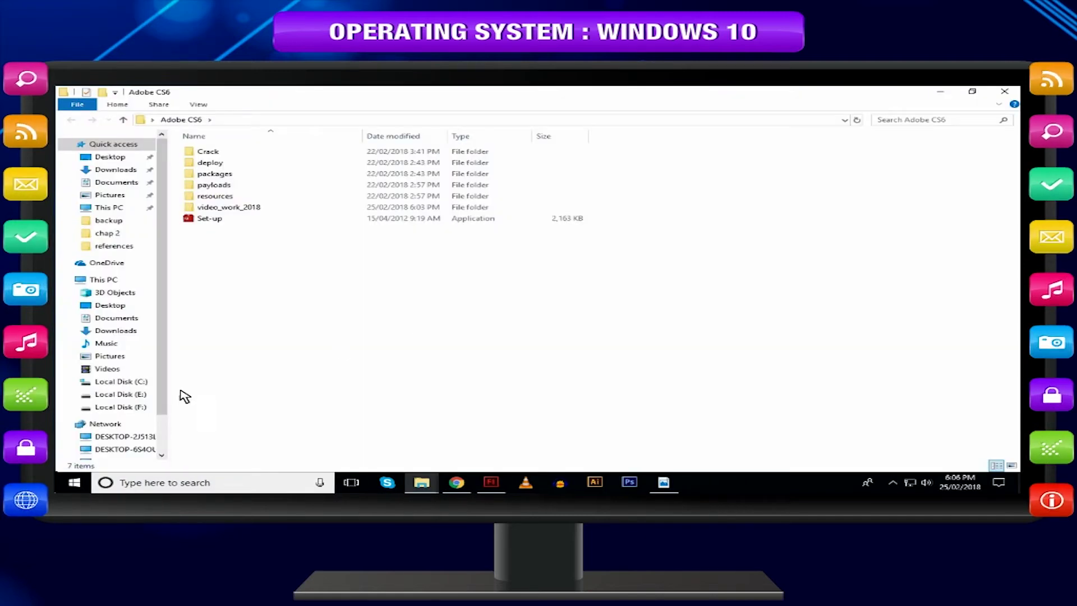
Open Local Disk (E:) from This PC in the navigation pane
{"action": "left_click", "coordinate": [141, 405]}
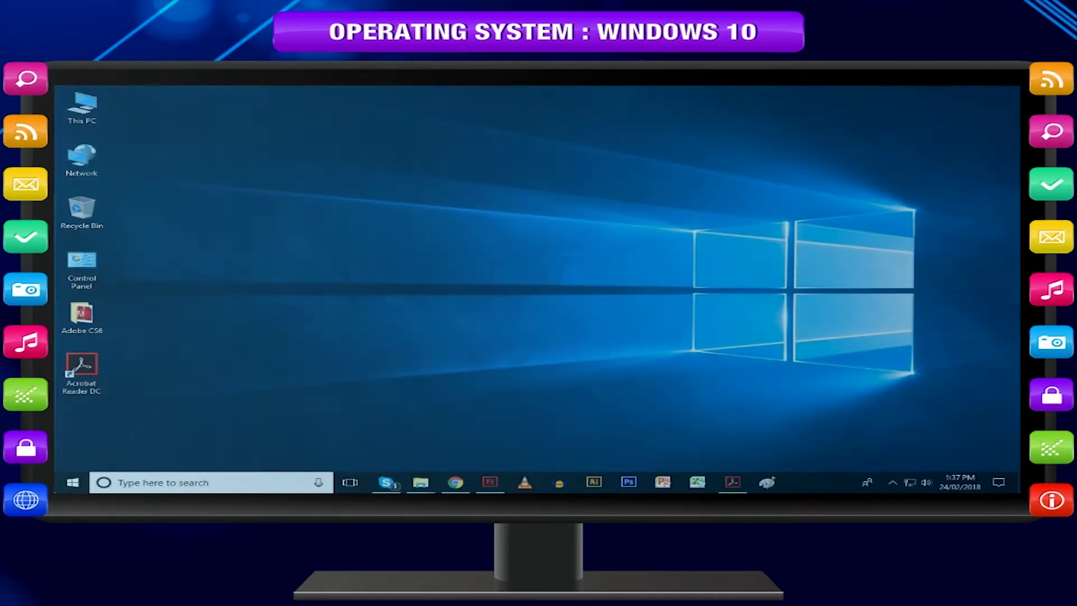
Open File Explorer on This PC and pin 3D Objects to Quick access
{"action": "left_click", "coordinate": [420, 483]}
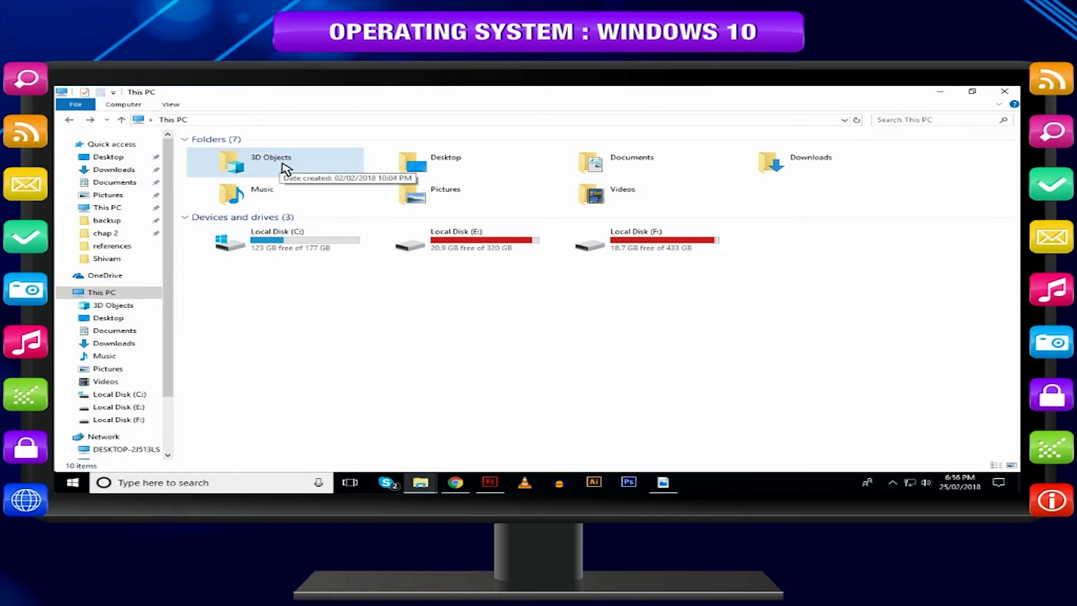
{"action": "right_click", "coordinate": [282, 165]}
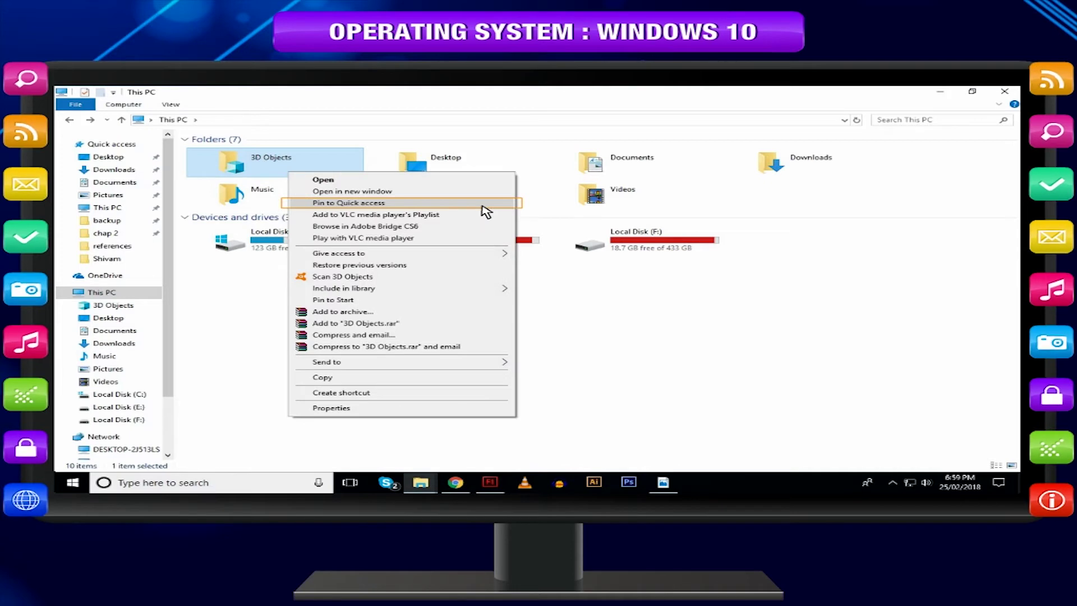
{"action": "left_click", "coordinate": [481, 204]}
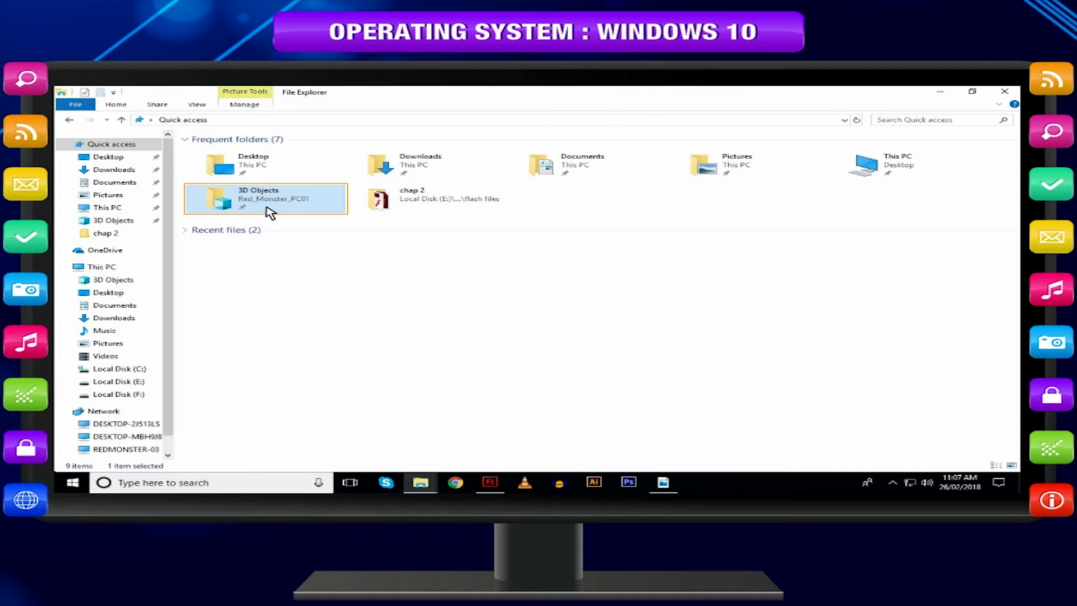
{"action": "right_click", "coordinate": [267, 209]}
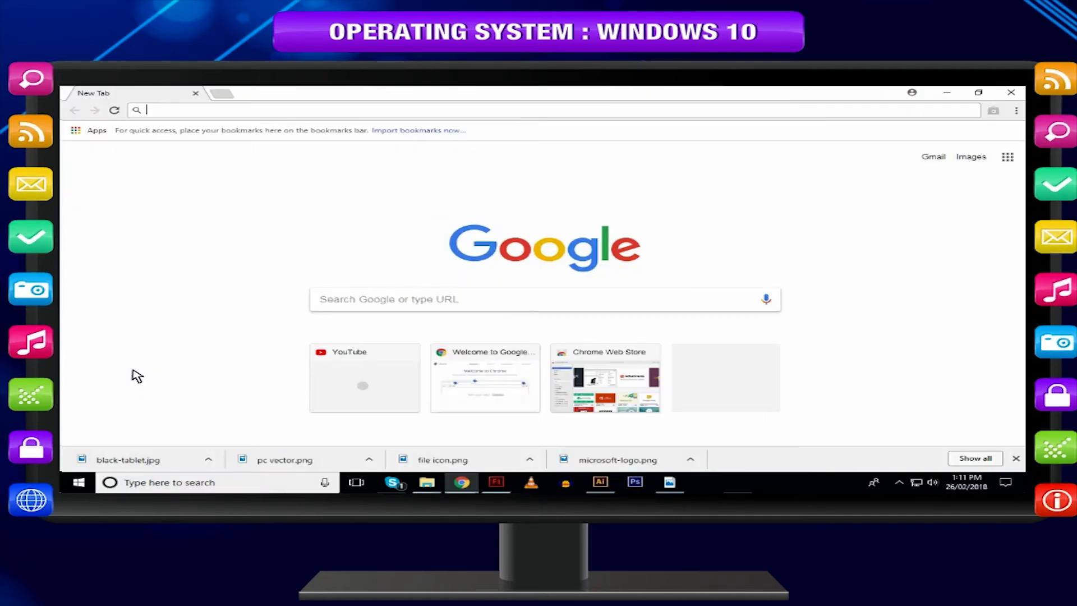
Enter onedrive.com in Chrome's address bar
{"action": "type", "text": "onedrive.com"}
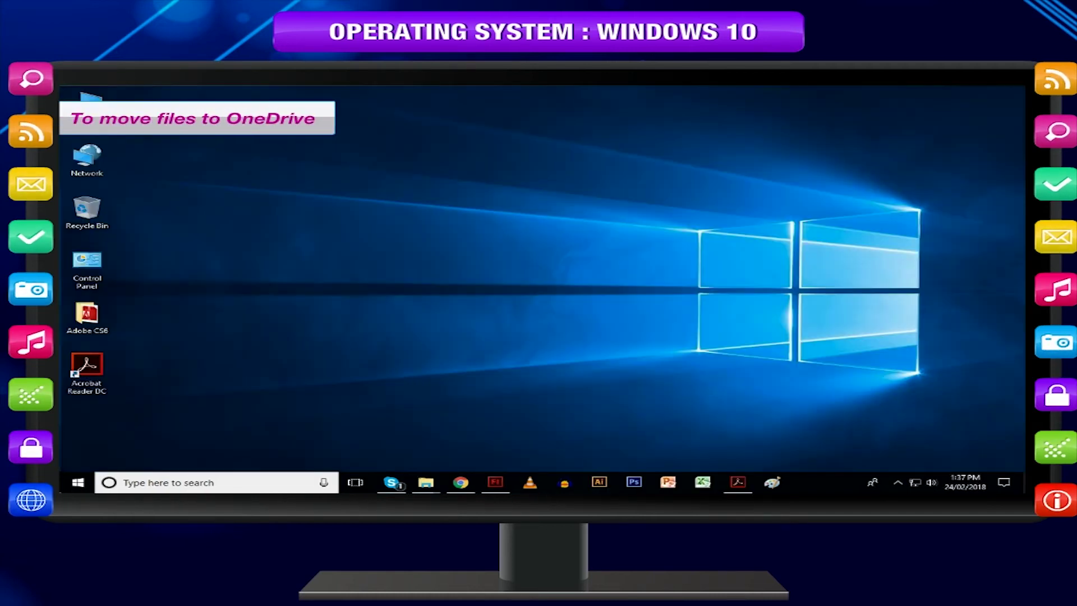
Drag the folder from Local Disk (E:) into OneDrive and bring up its context menu
{"action": "left_click", "coordinate": [426, 482]}
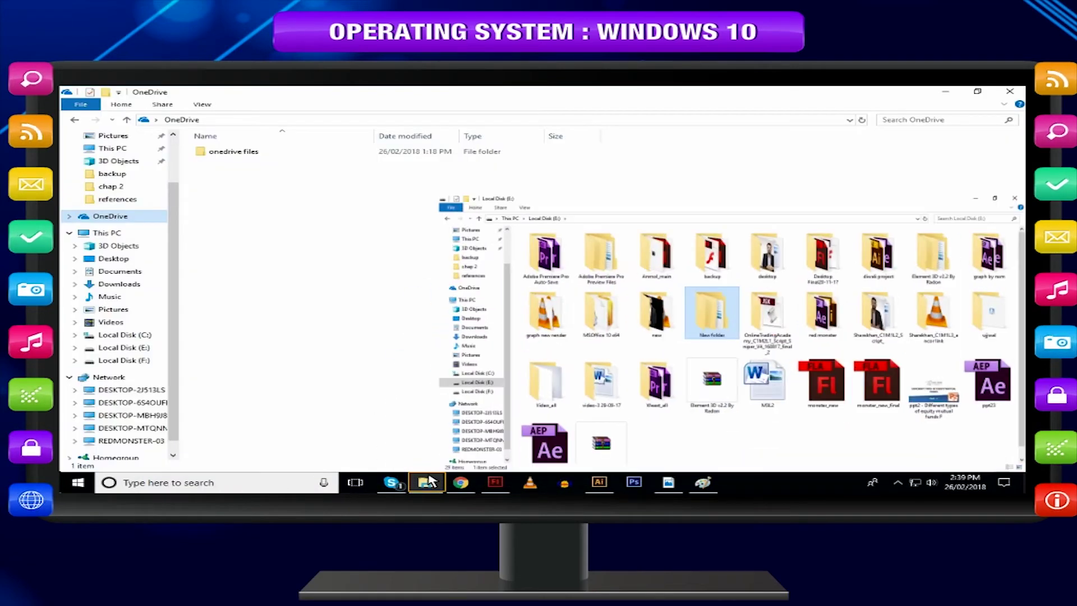
{"action": "left_click_drag", "start_coordinate": [726, 333], "coordinate": [493, 255]}
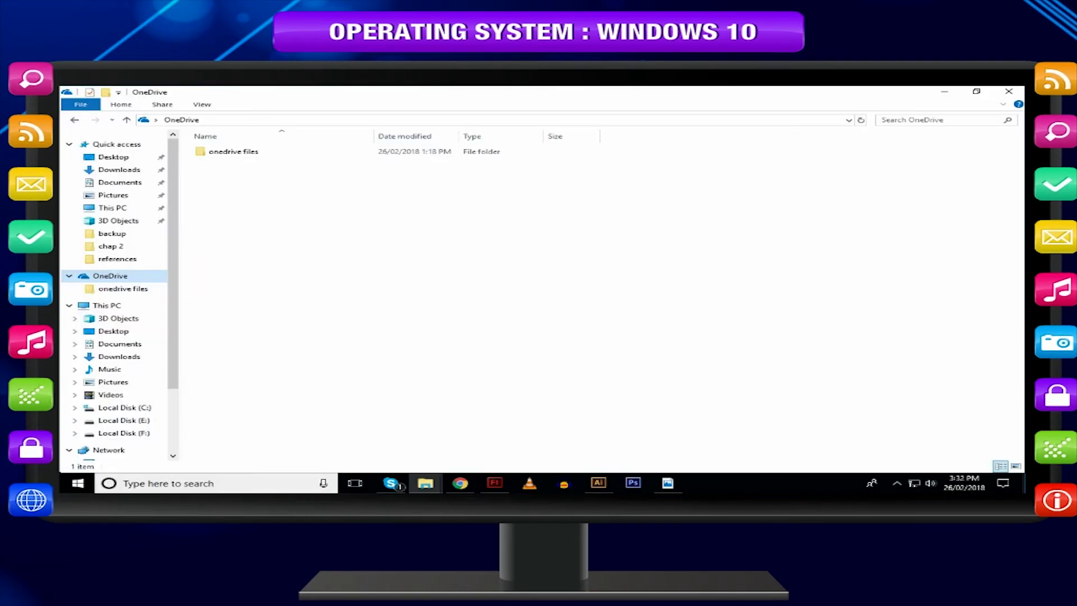
{"action": "right_click", "coordinate": [273, 237]}
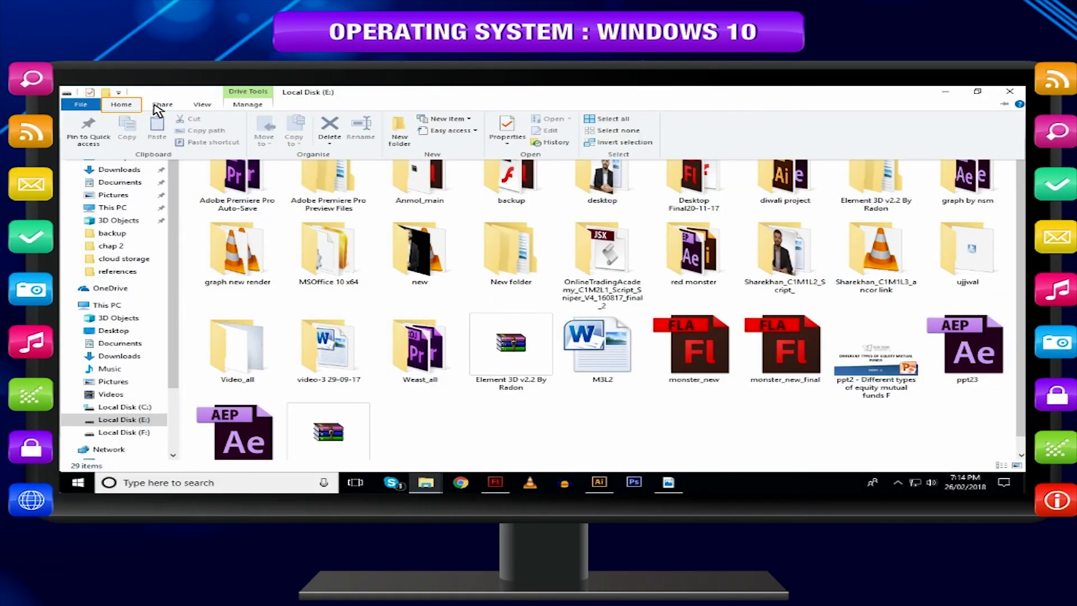
Uncheck Minimise the Ribbon in the Quick Access Toolbar dropdown to keep the ribbon expanded
{"action": "left_click", "coordinate": [162, 107]}
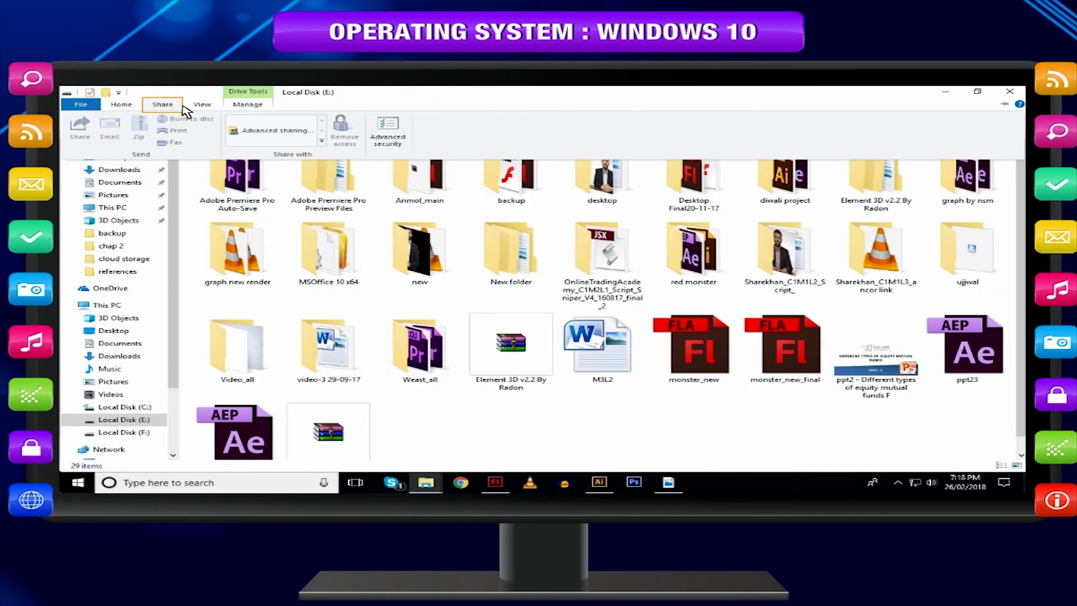
{"action": "left_click", "coordinate": [203, 106]}
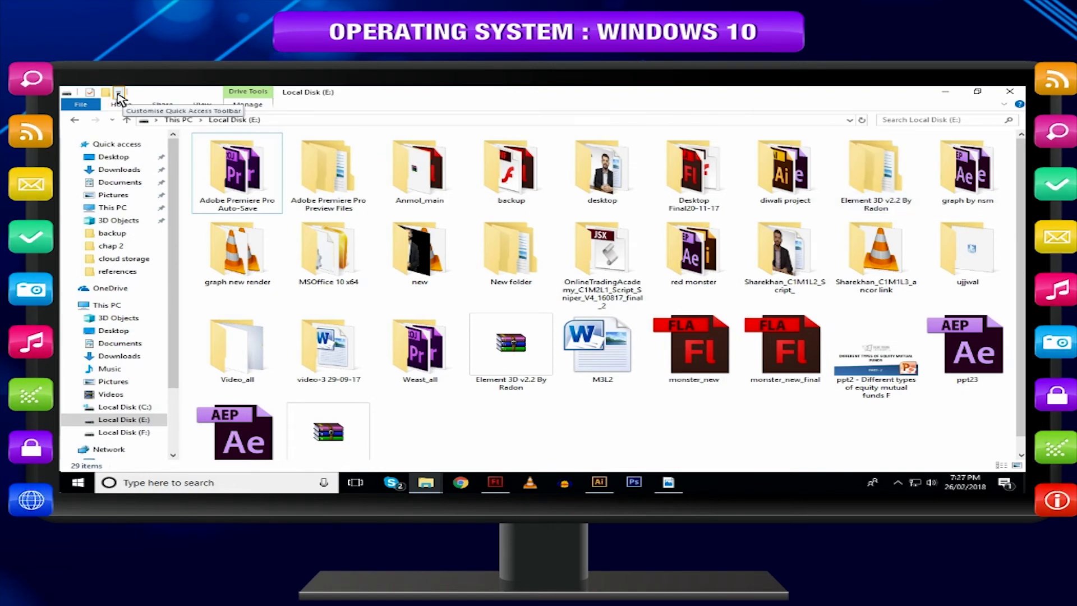
{"action": "left_click", "coordinate": [119, 93]}
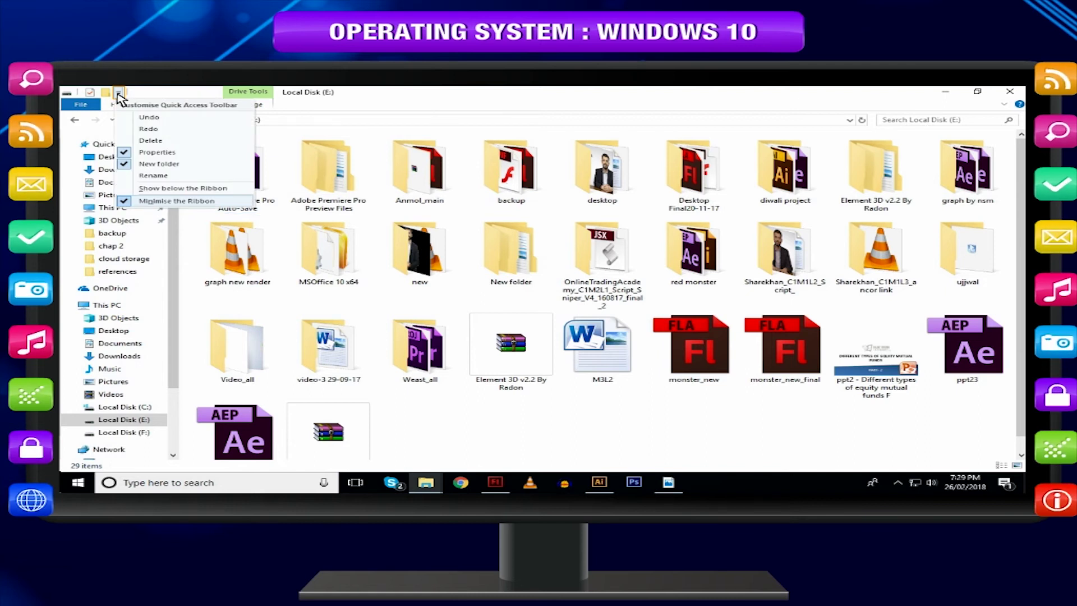
{"action": "left_click", "coordinate": [133, 202]}
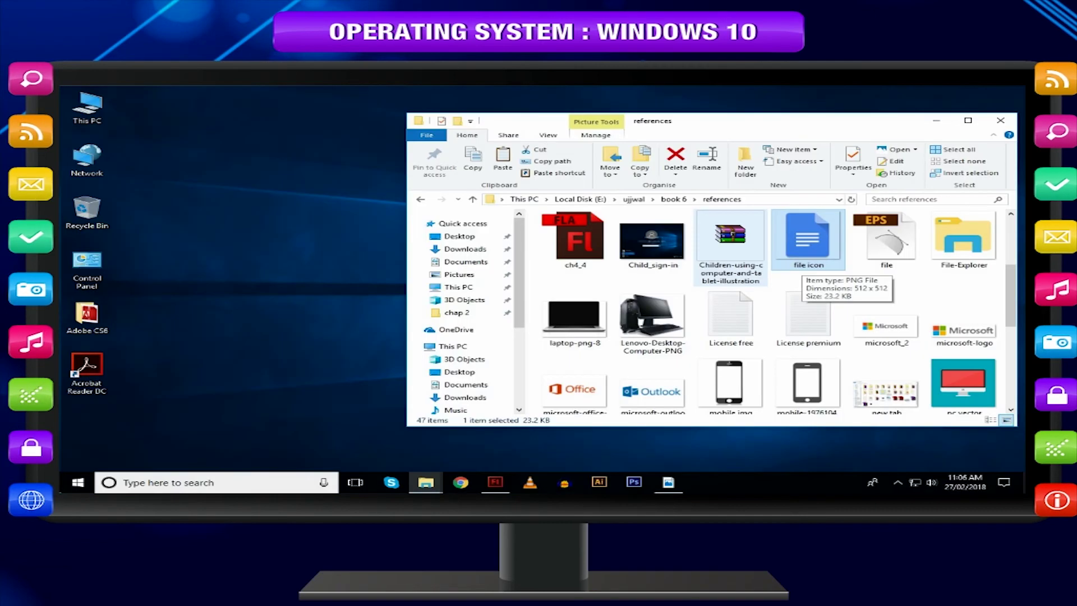
Copy the file icon image onto the desktop and paste mobile img into Local Disk (F:)
{"action": "left_click_drag", "start_coordinate": [802, 264], "coordinate": [108, 445]}
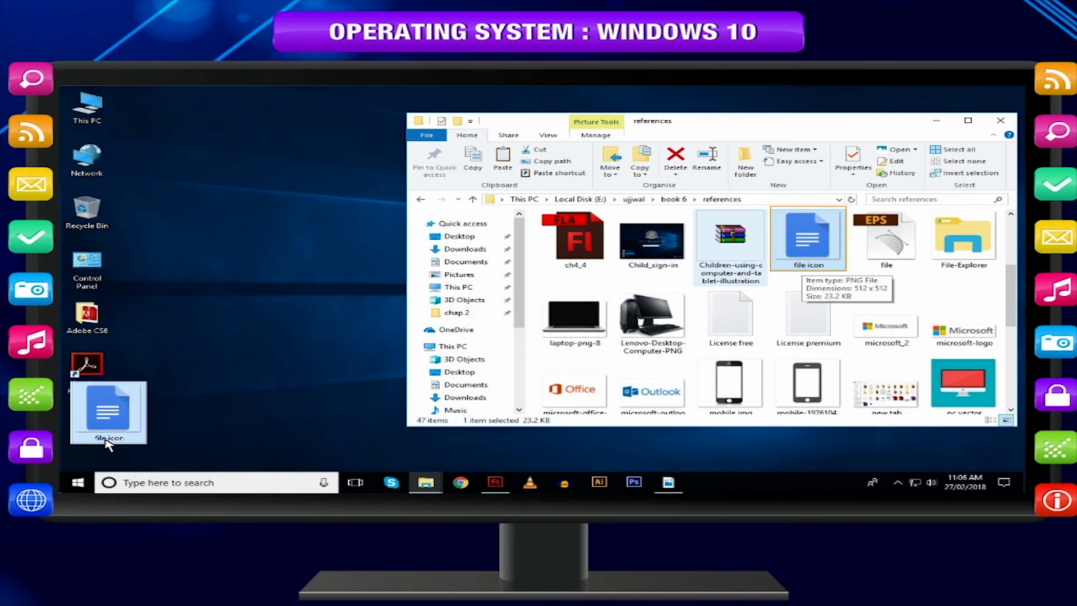
{"action": "left_click_drag", "start_coordinate": [108, 444], "coordinate": [108, 444]}
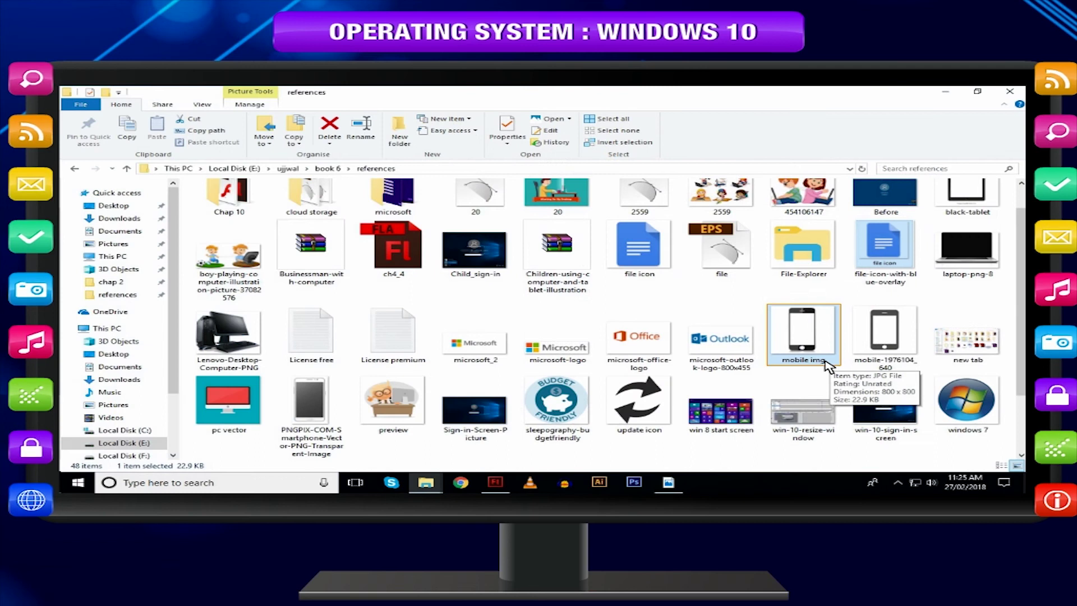
{"action": "right_click", "coordinate": [804, 337]}
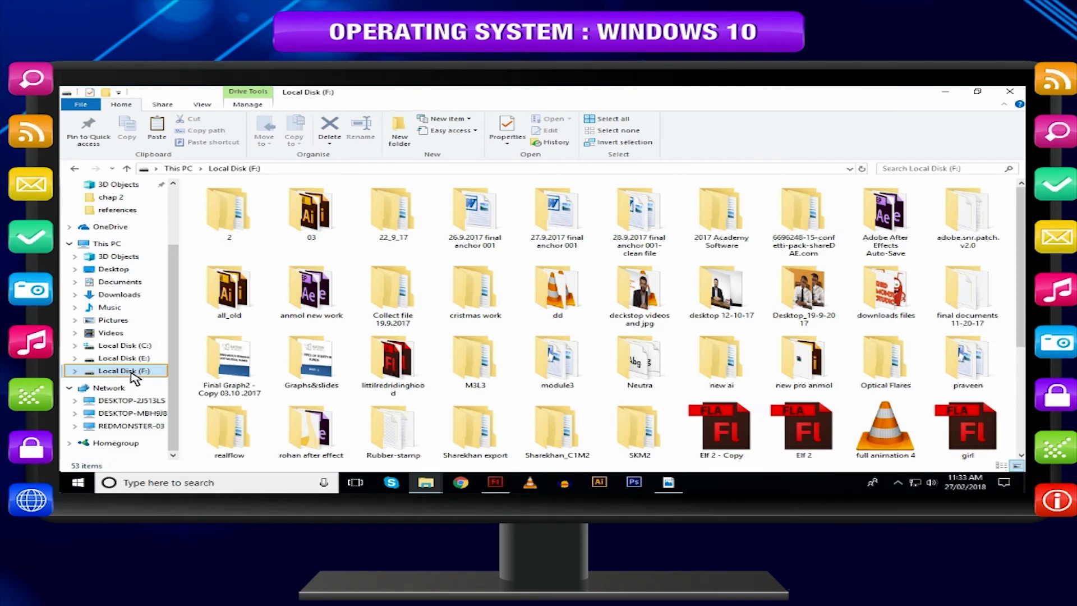
{"action": "right_click", "coordinate": [586, 270]}
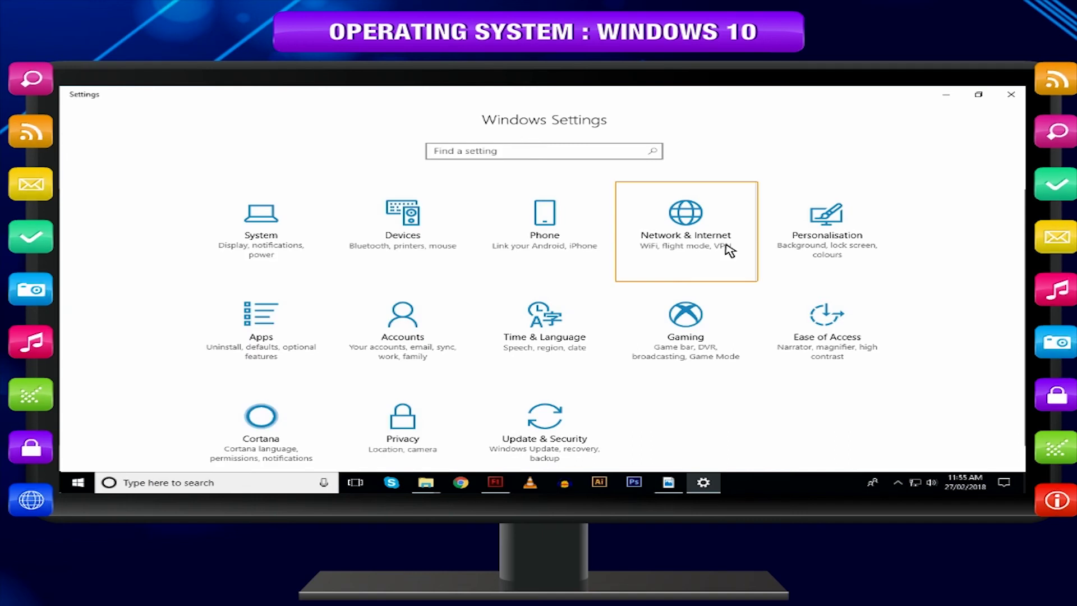
Pin the Network & Internet tile from Windows Settings to Start
{"action": "right_click", "coordinate": [726, 247]}
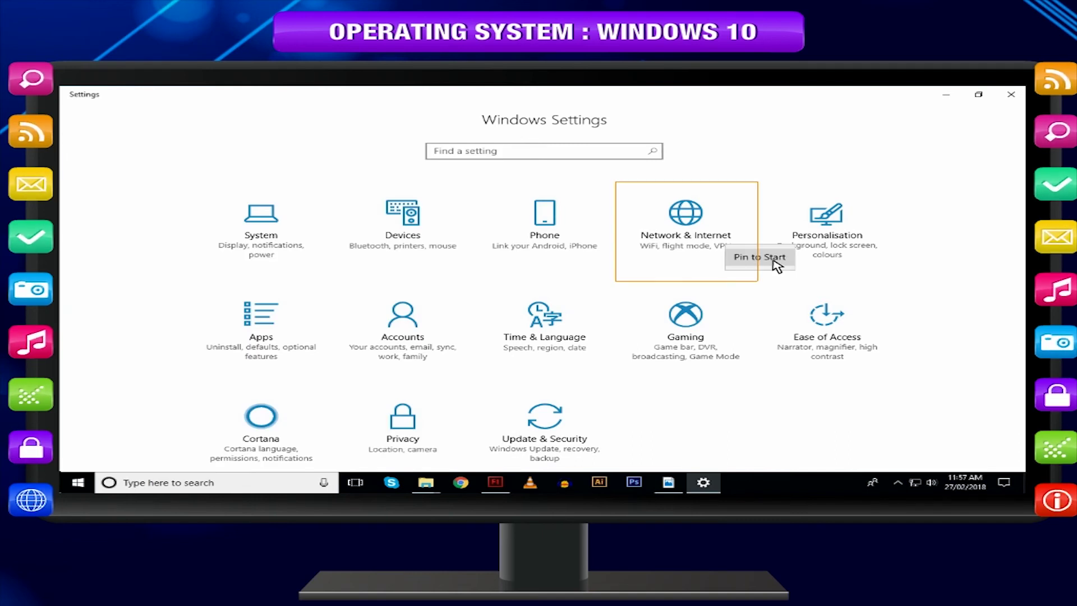
{"action": "left_click", "coordinate": [759, 256]}
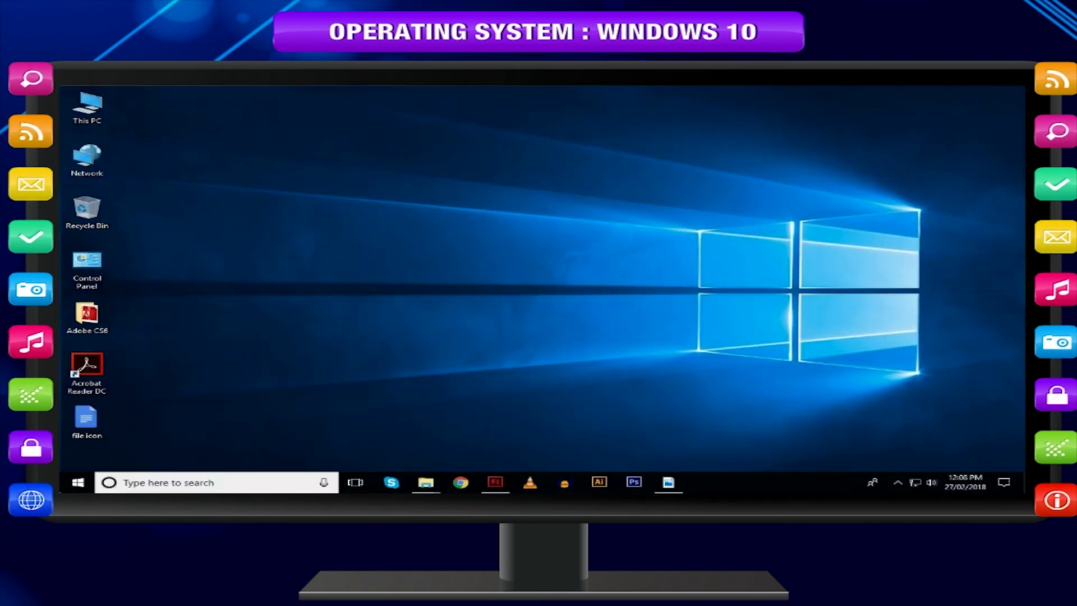
Pin Network & Internet to Start from Settings, confirming with Yes, then bring up its unpin option
{"action": "left_click", "coordinate": [78, 483]}
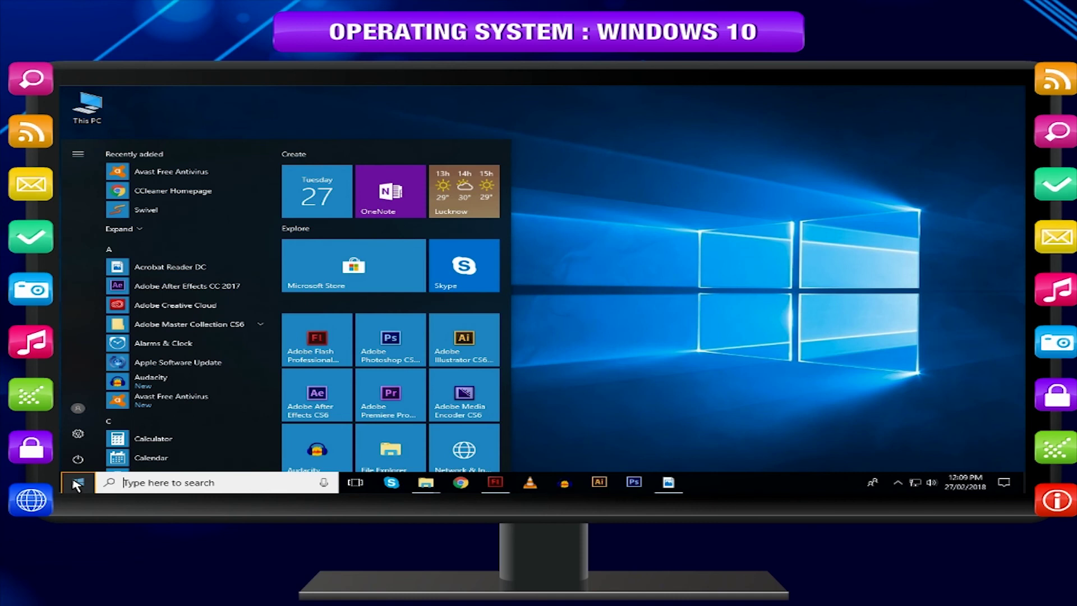
{"action": "left_click", "coordinate": [78, 433]}
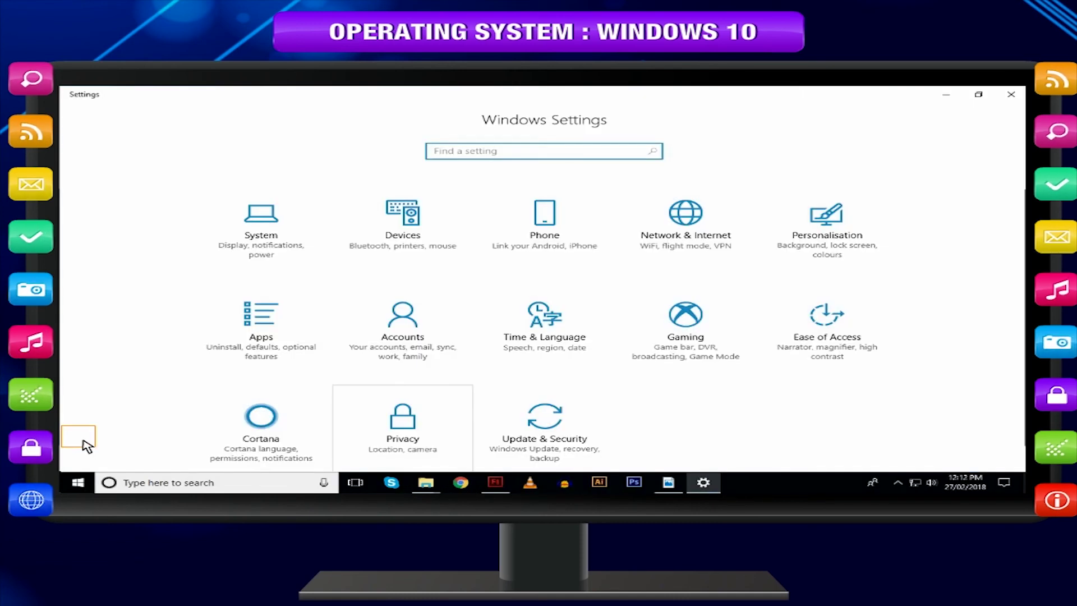
{"action": "right_click", "coordinate": [731, 250]}
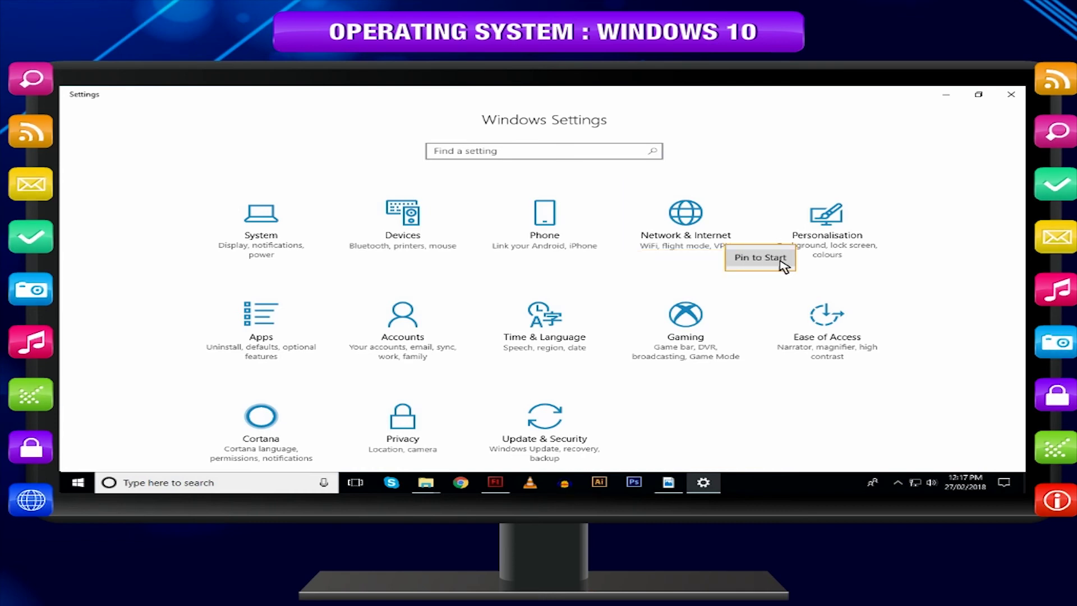
{"action": "left_click", "coordinate": [760, 258]}
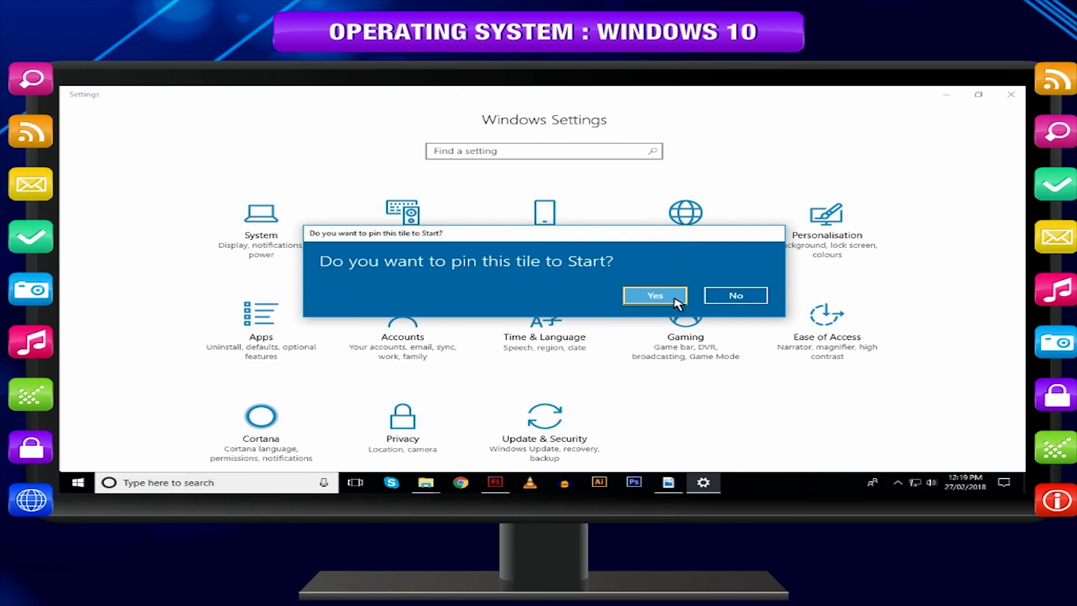
{"action": "left_click", "coordinate": [655, 295]}
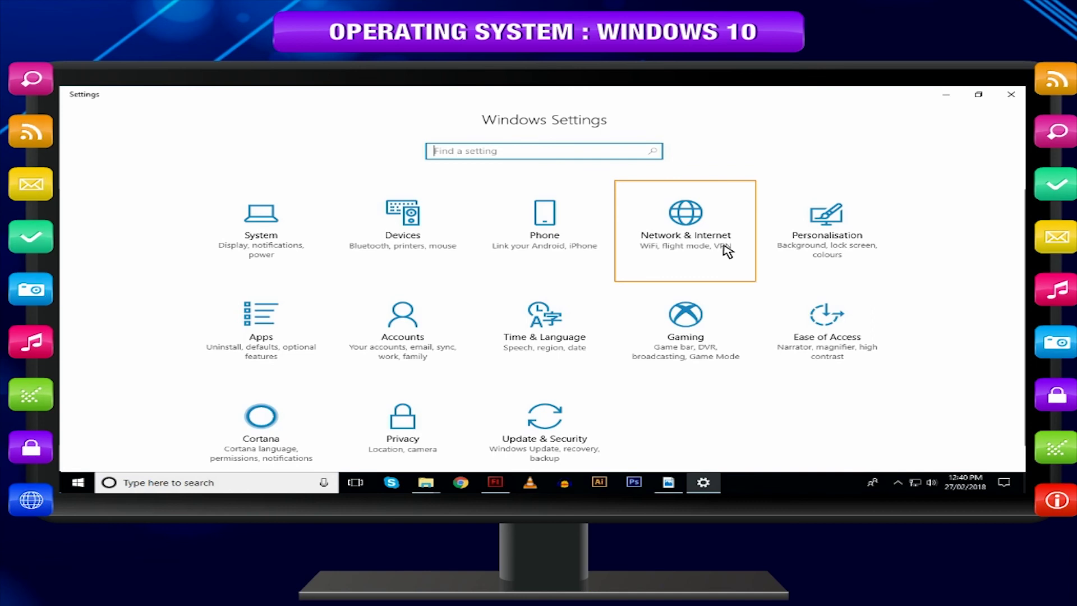
{"action": "right_click", "coordinate": [724, 245]}
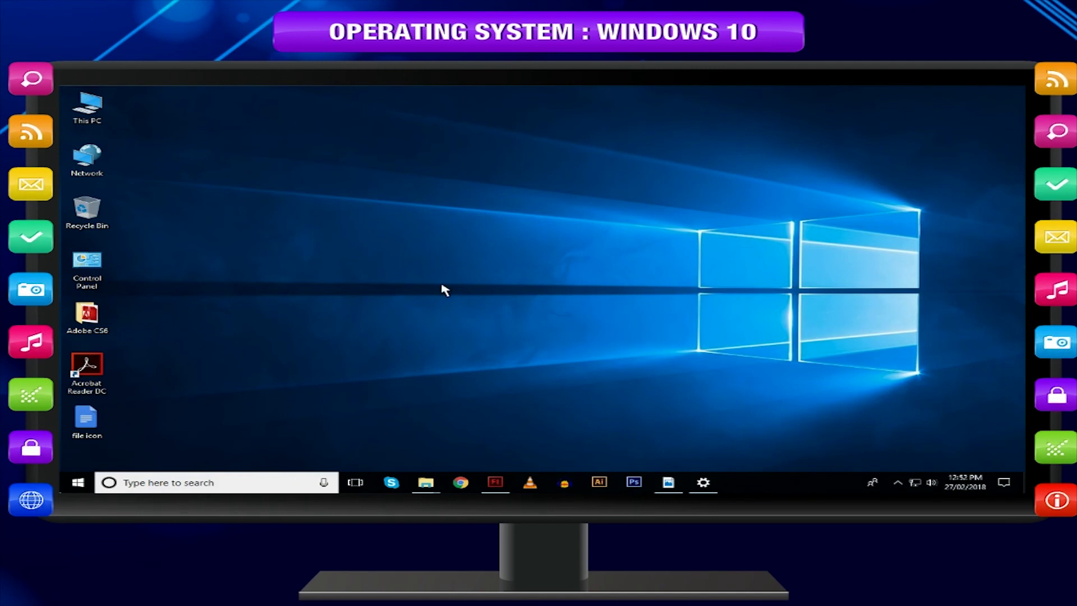
Use Task View to add Desktop 2 as a new empty virtual desktop
{"action": "left_click", "coordinate": [355, 483]}
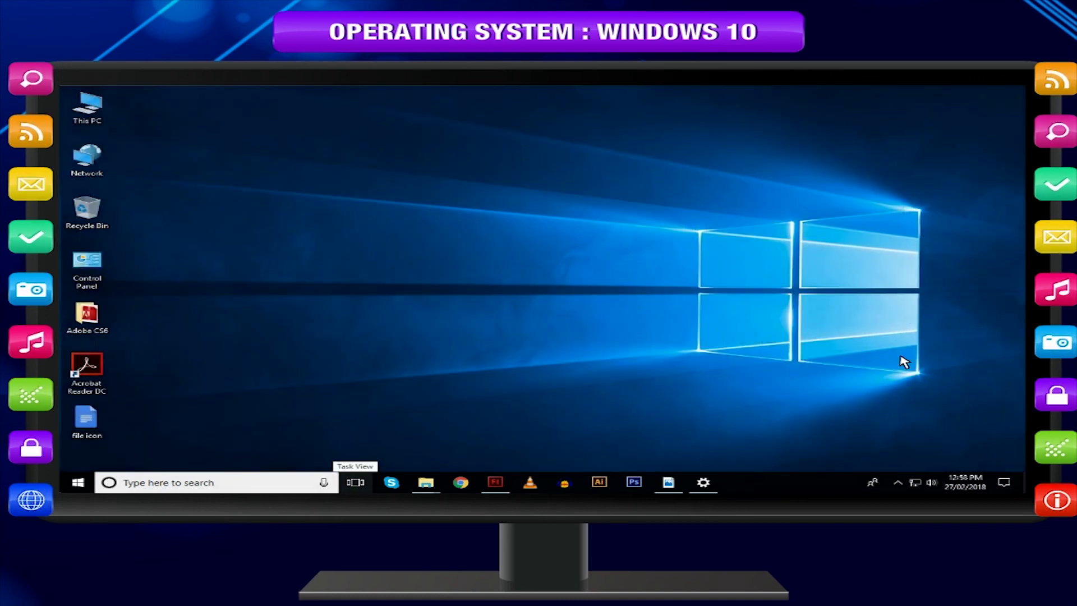
{"action": "left_click", "coordinate": [358, 484]}
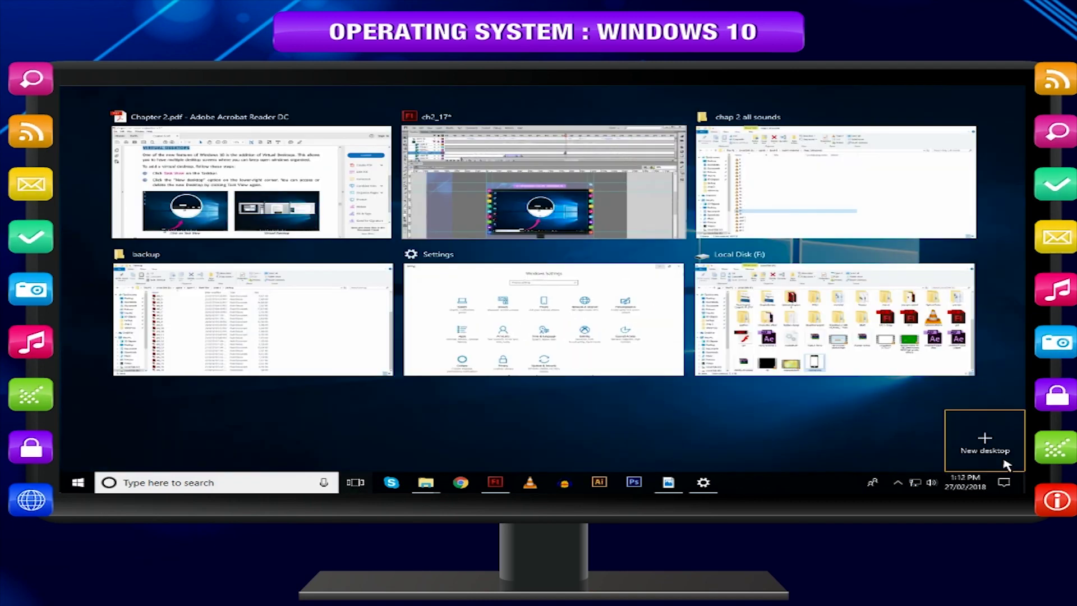
{"action": "left_click", "coordinate": [1007, 465]}
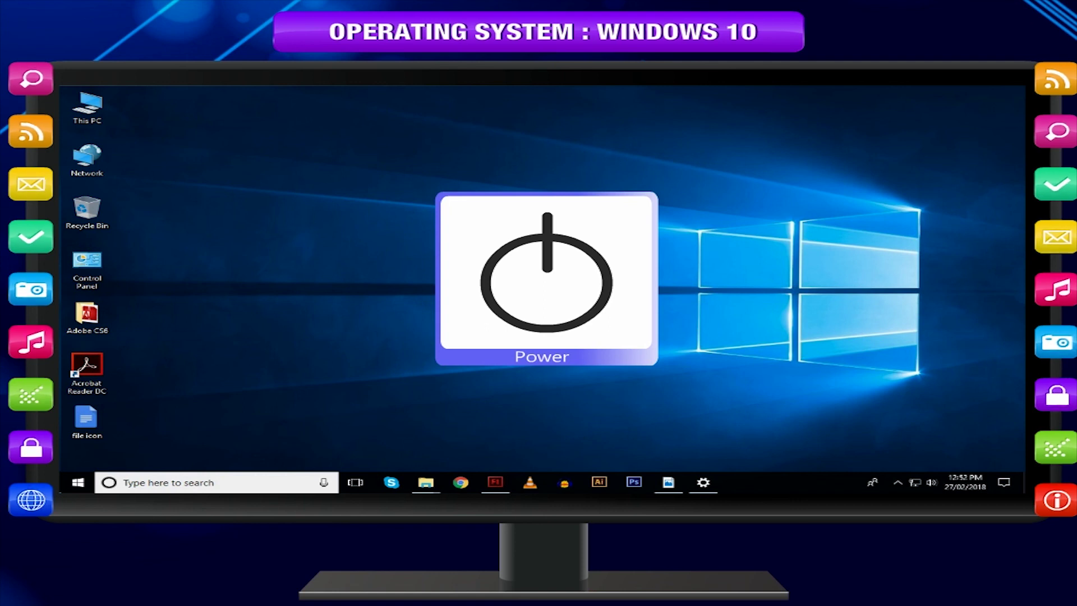
Show the Start menu's Sleep, Shut down and Restart power options
{"action": "left_click", "coordinate": [79, 482]}
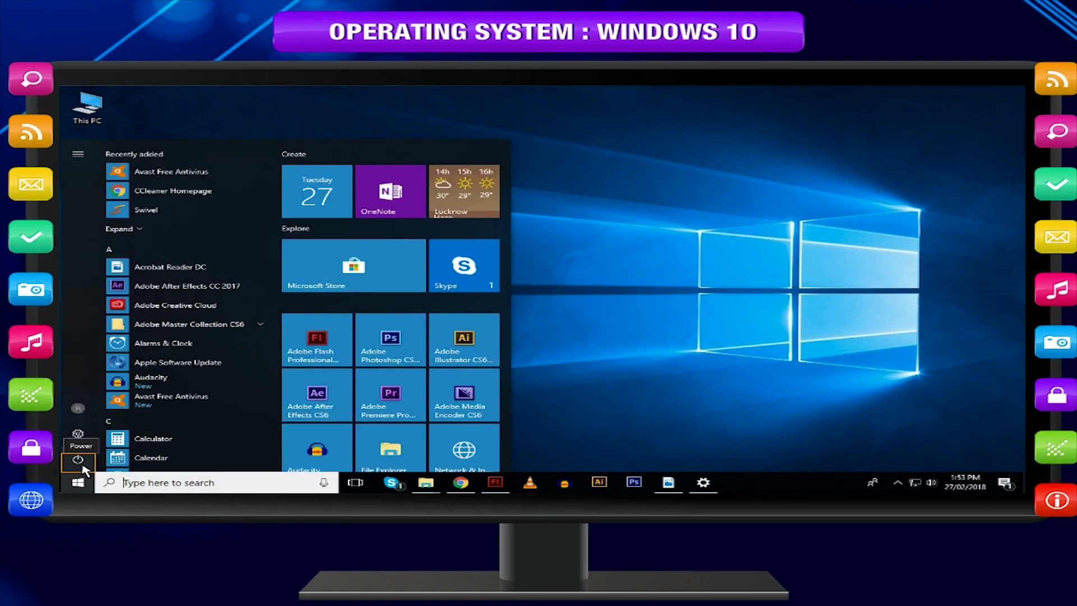
{"action": "left_click", "coordinate": [82, 463]}
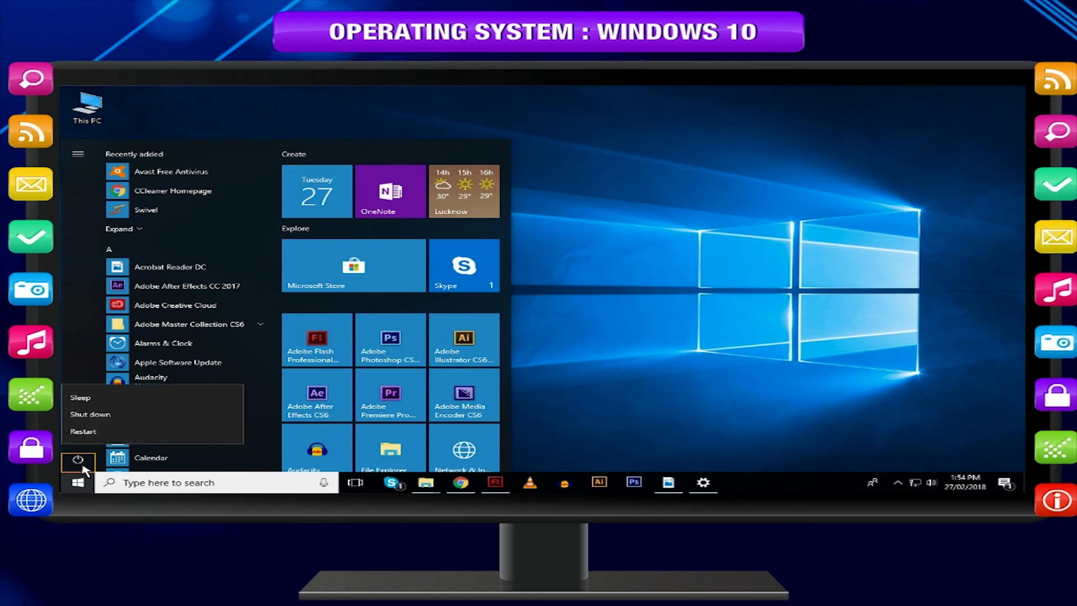